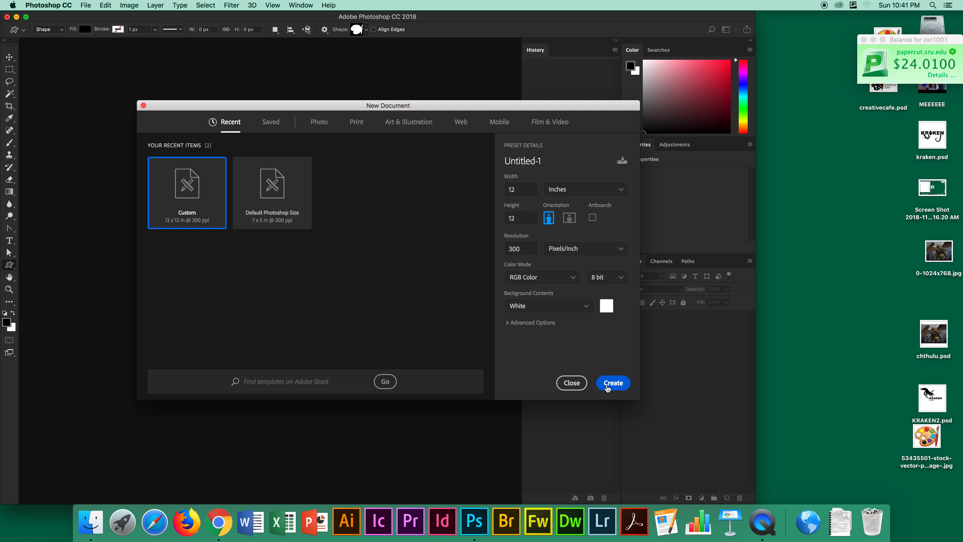
- Create a new 12 x 12 inch, 300 ppi RGB document with a white background, and minimize the window
left_click(607, 386)
left_click(16, 17)
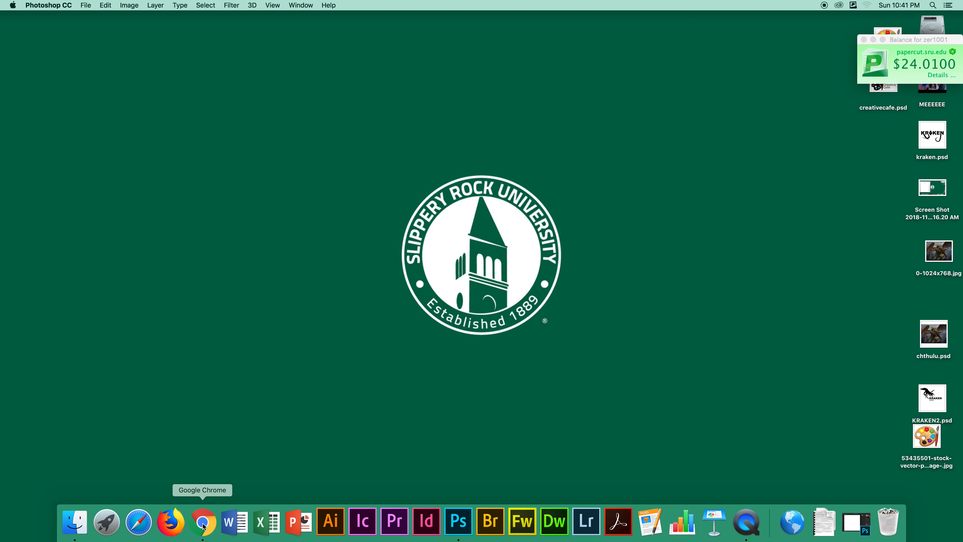
- Switch to Google Chrome and search Google Images for "paint palette"
left_click(203, 526)
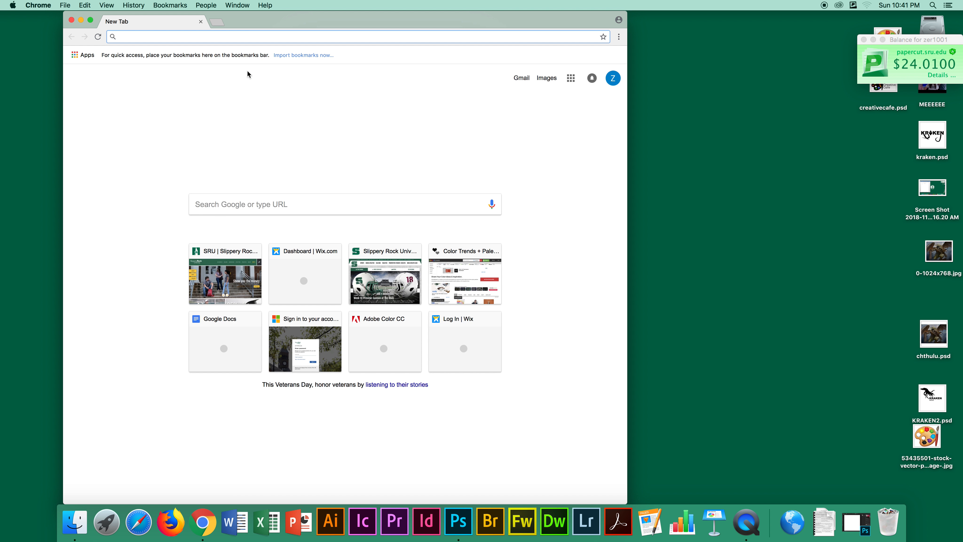
type("paint palette")
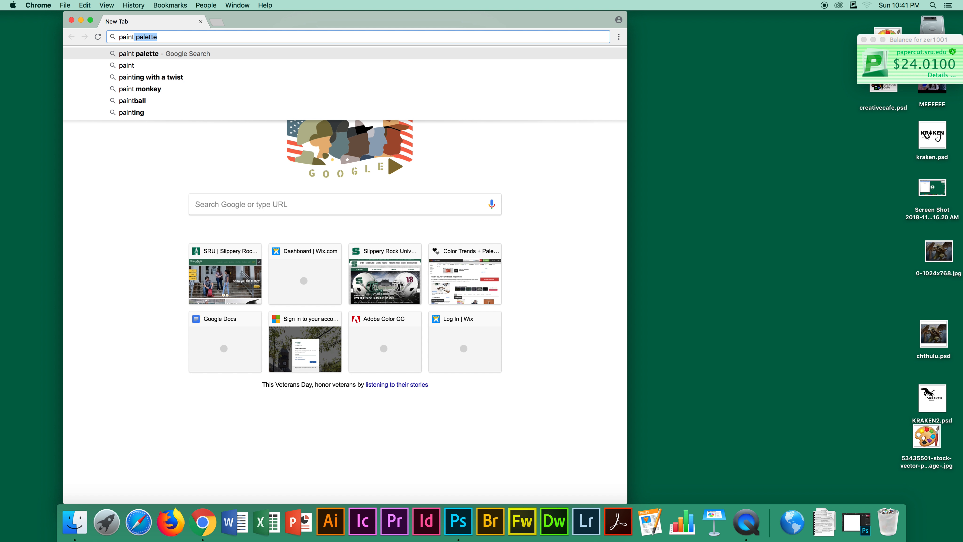
key("Right")
key("Return")
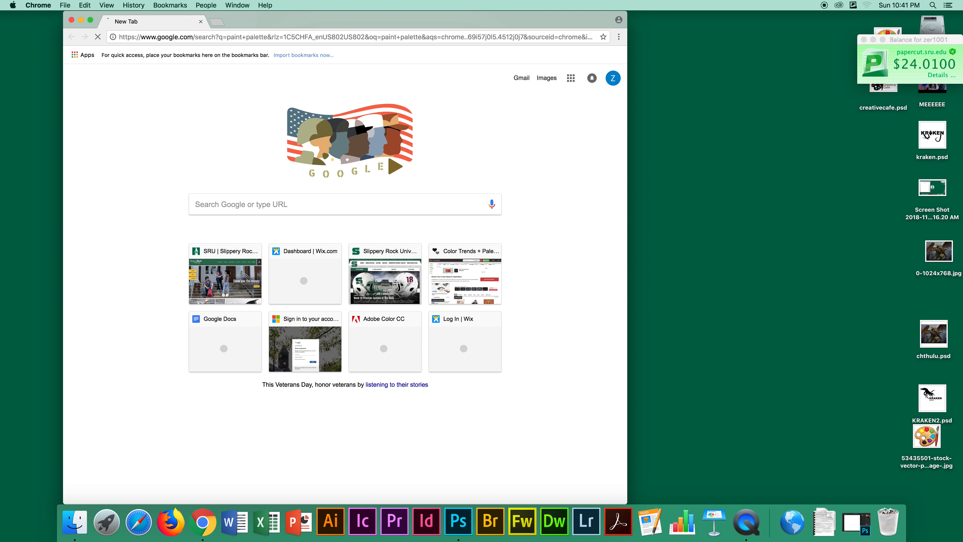
left_click(173, 93)
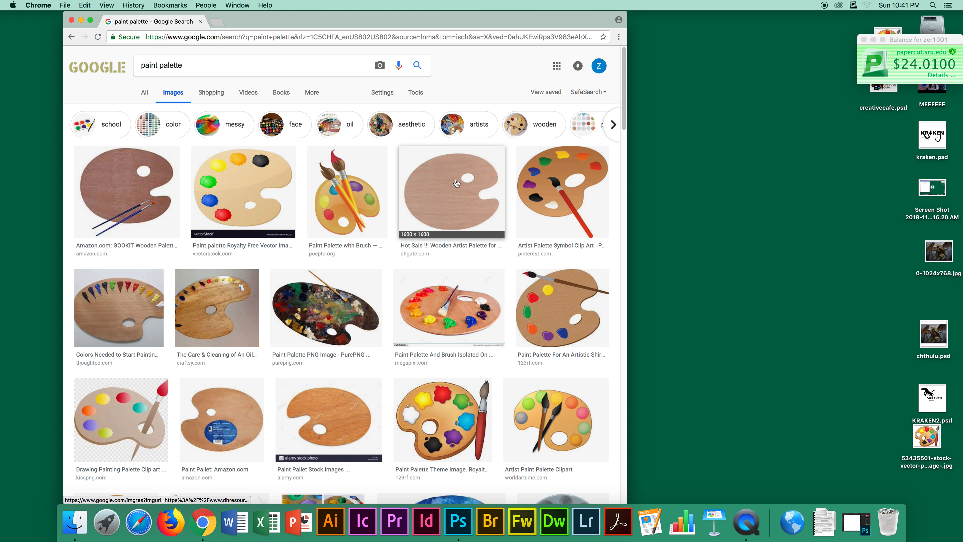
- Save the 123RF paint palette theme image with the red-handled brush to the desktop and minimize the browser
scroll(457, 184, "down", 1)
left_click(437, 443)
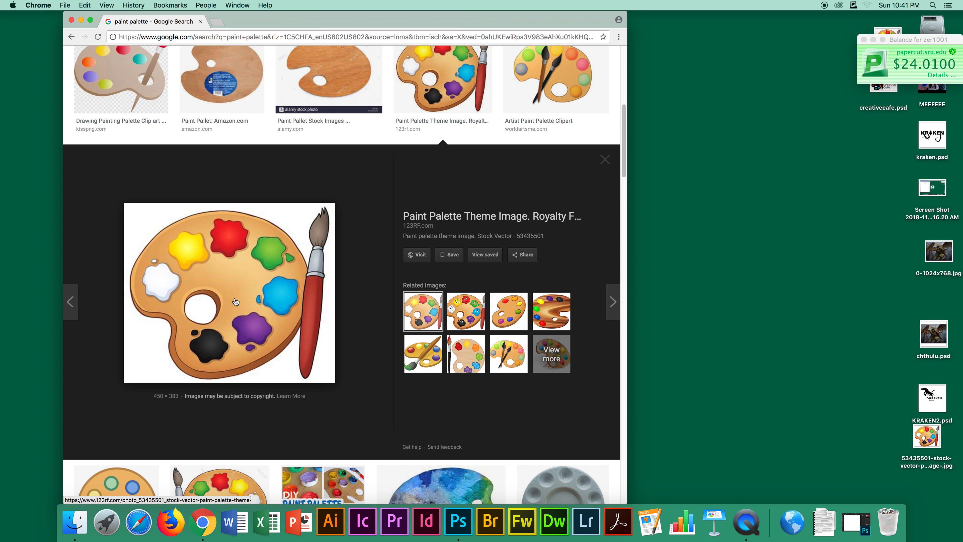
left_click_drag(230, 302, 872, 203)
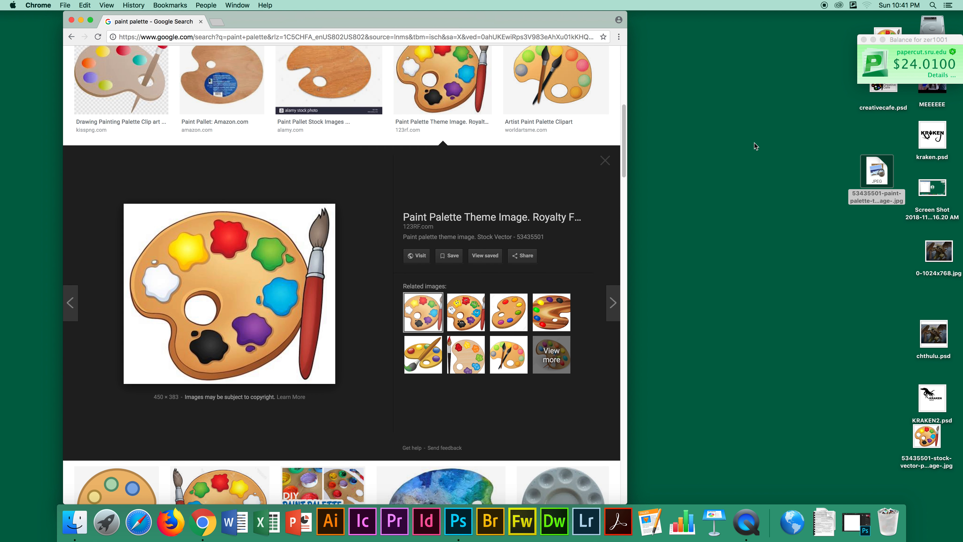
left_click(80, 20)
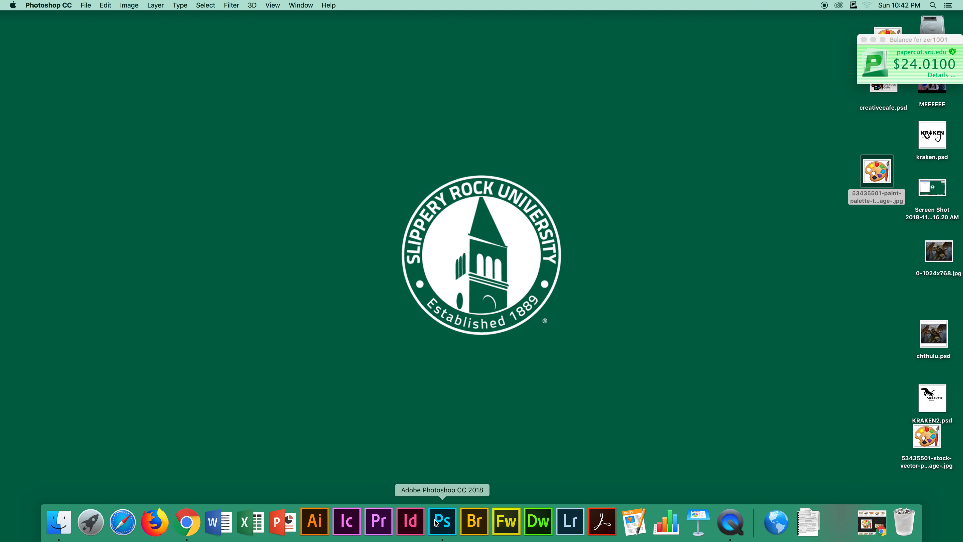
- Switch to Photoshop, place the saved palette image in the document and enlarge it to about 437% above the canvas centre
left_click(442, 521)
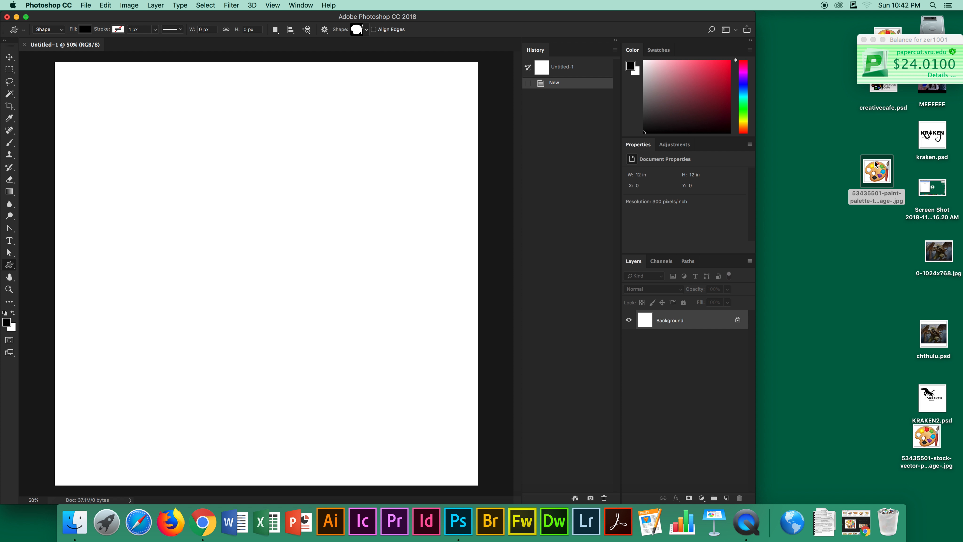
mouse_move(879, 174)
left_mouse_down()
mouse_move(263, 160)
mouse_move(246, 200)
left_mouse_up()
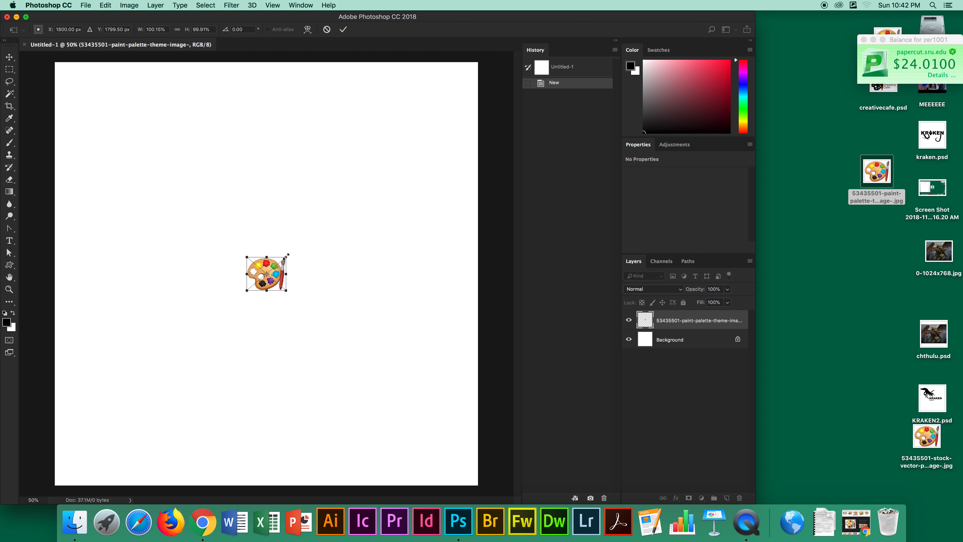
left_click_drag(286, 256, 417, 179)
left_click_drag(354, 224, 295, 239)
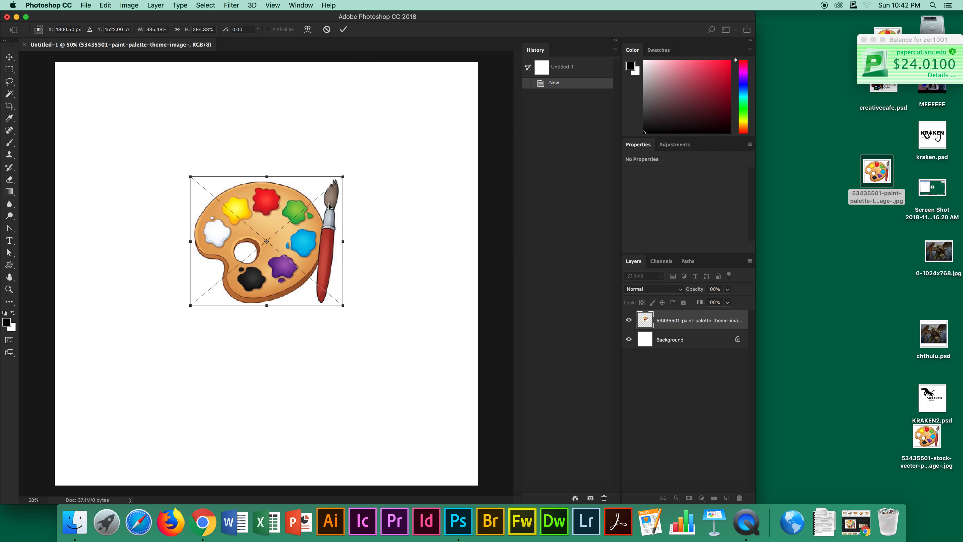
left_click_drag(343, 176, 365, 159)
left_click_drag(308, 223, 298, 240)
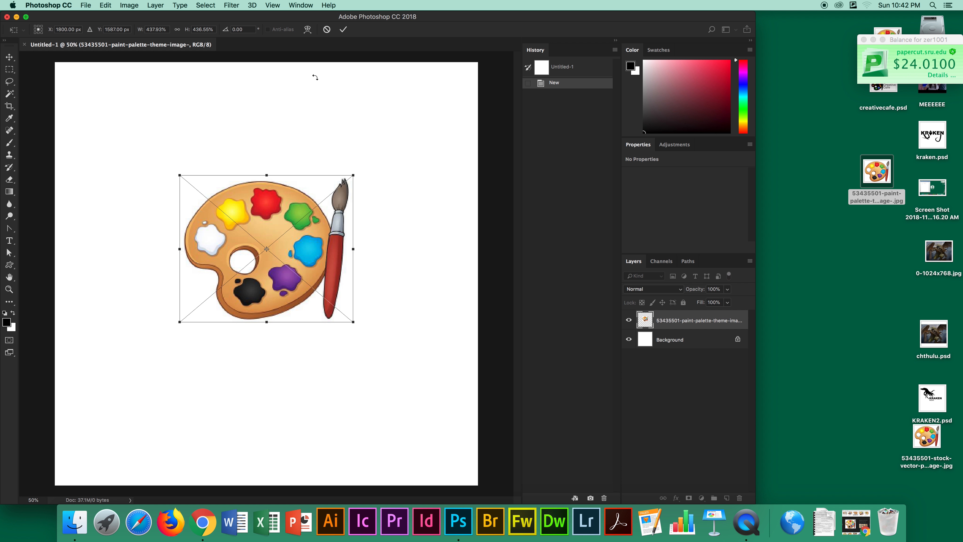
left_click(343, 30)
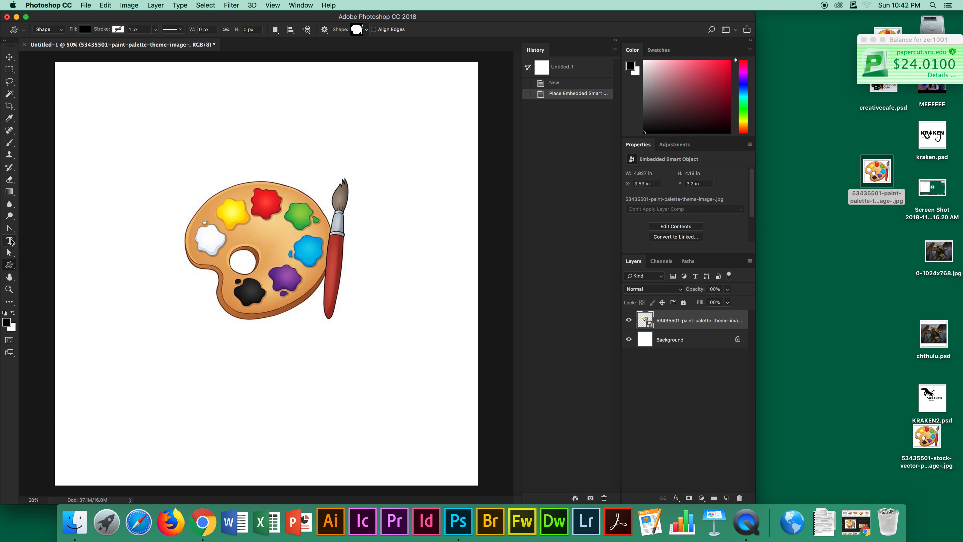
- Trace the paintbrush with straight Pen tool segments, from the handle's edge around its end and the bristle tip back to the ferrule
left_click(9, 229)
right_click(9, 229)
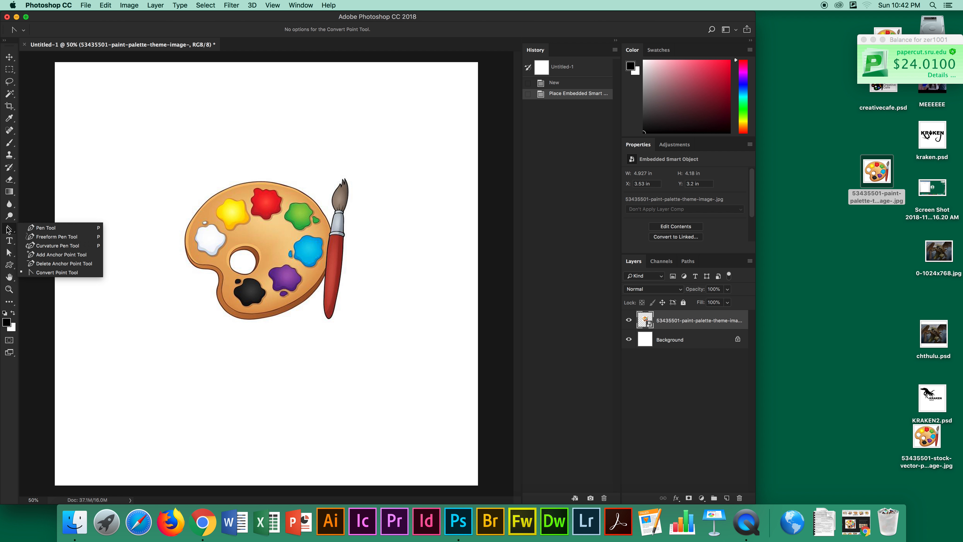
left_click(26, 229)
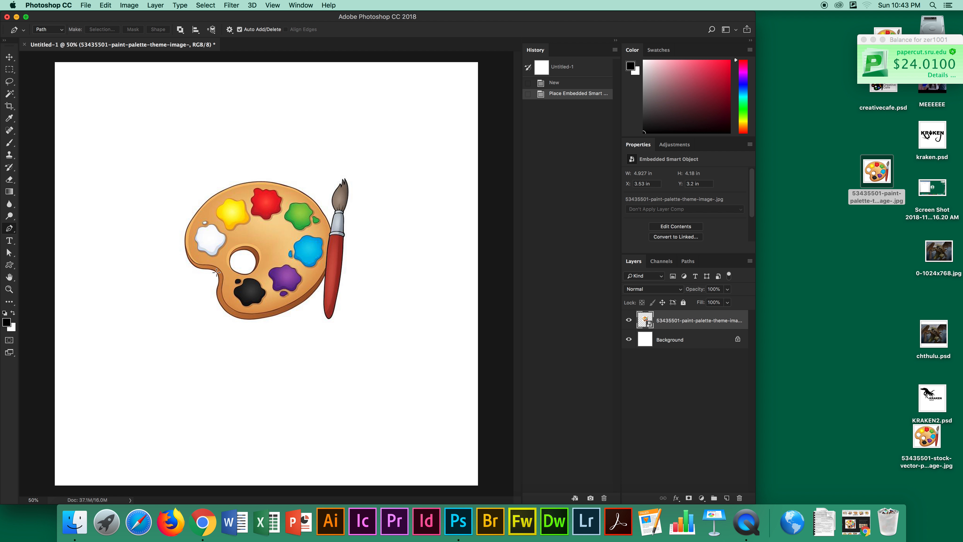
left_click(324, 276)
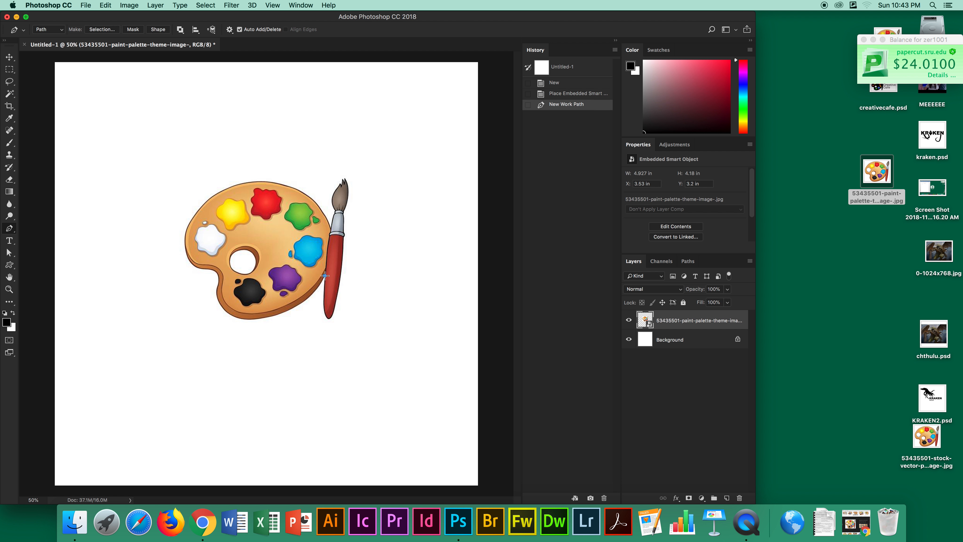
left_click(328, 318)
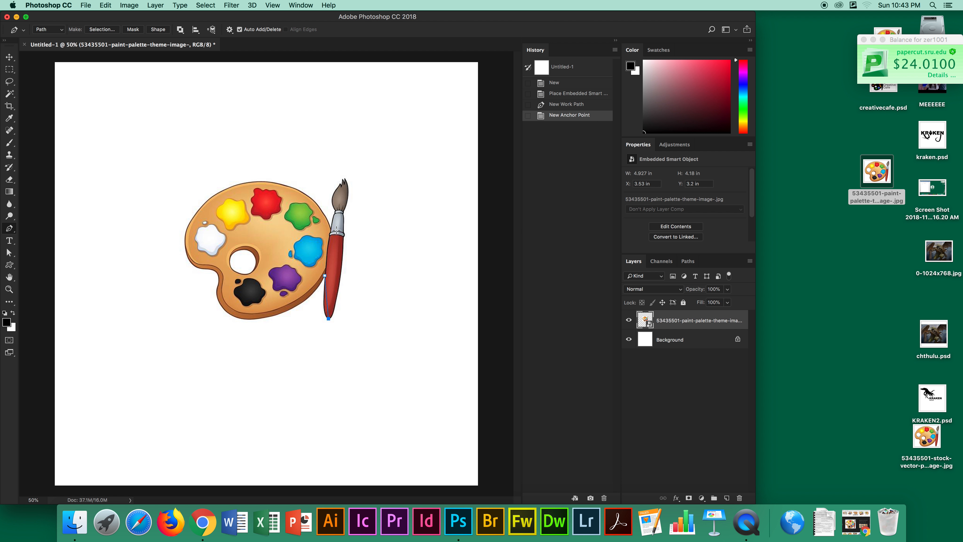
left_click(344, 237)
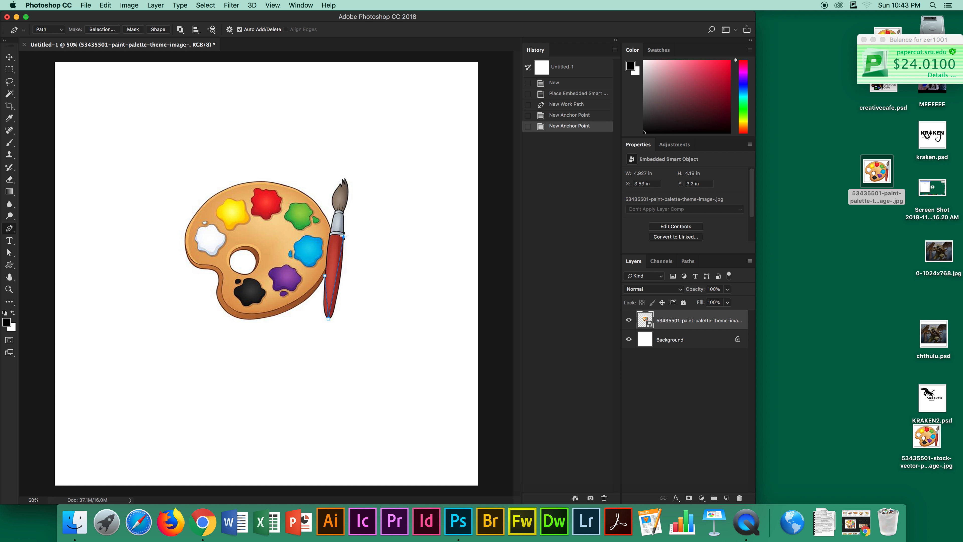
left_click(343, 213)
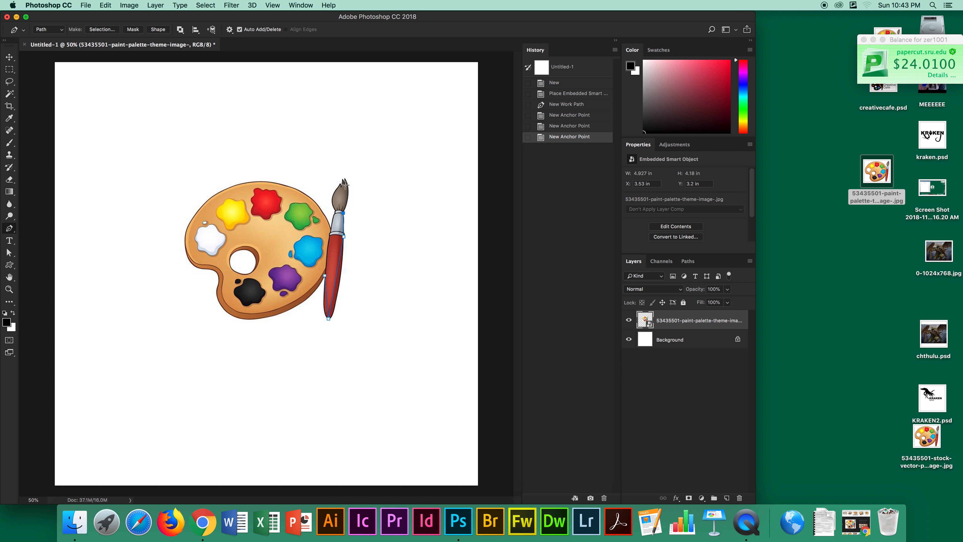
left_click(345, 179)
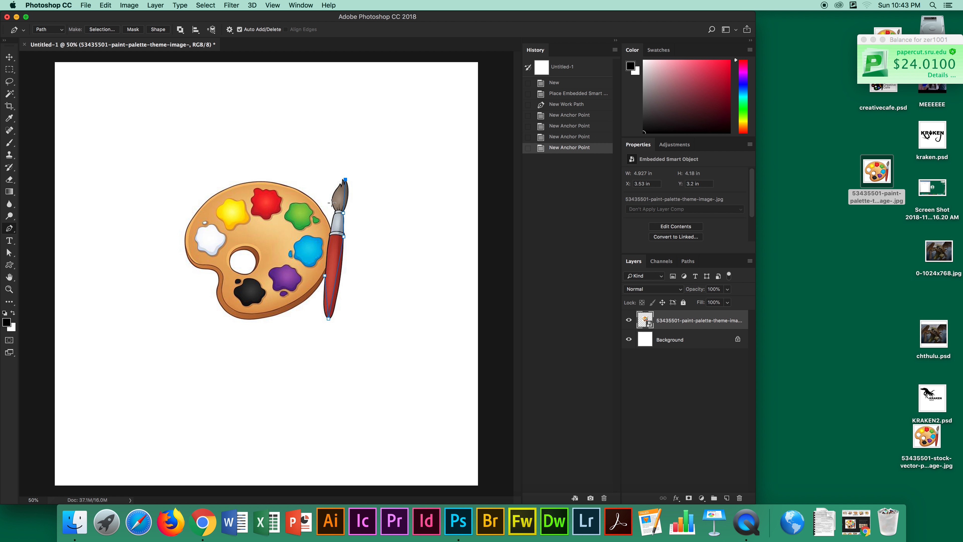
left_click(335, 211)
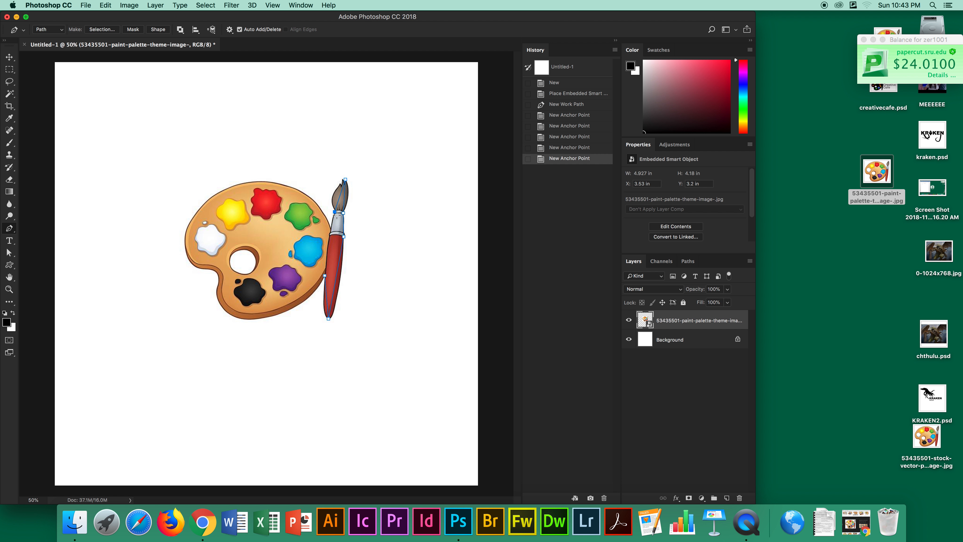
left_click(329, 227)
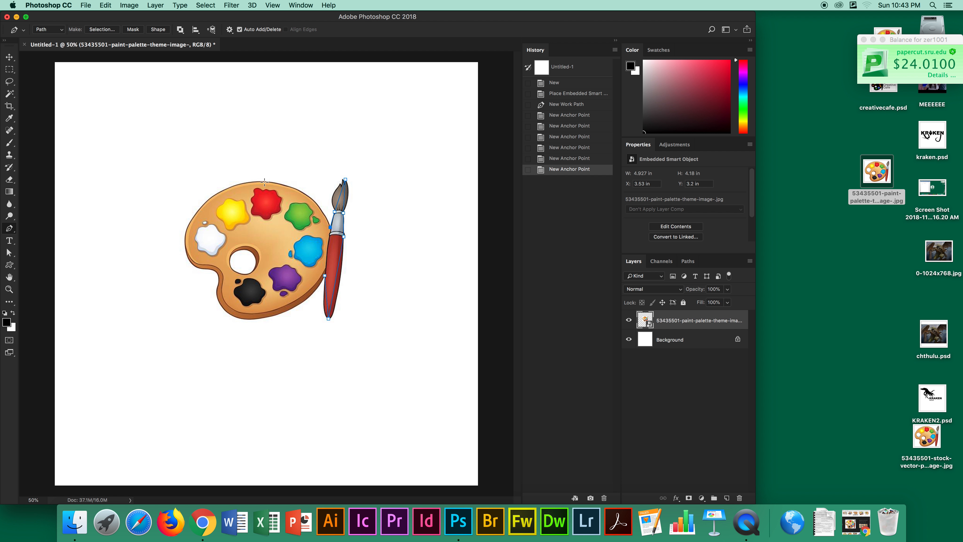
- Continue the path around the palette's top, left edge, notch and lower edge, and close it at the starting anchor
left_click(253, 182)
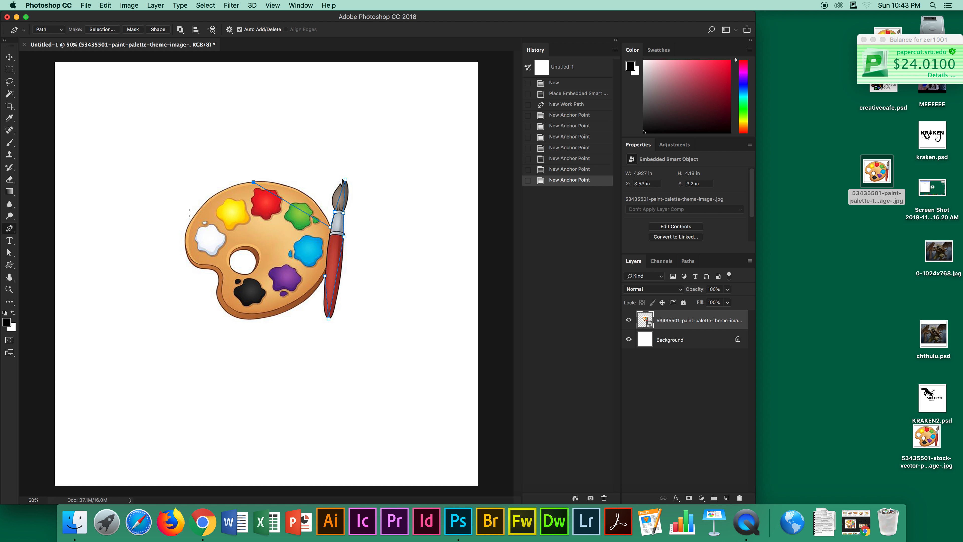
left_click(190, 261)
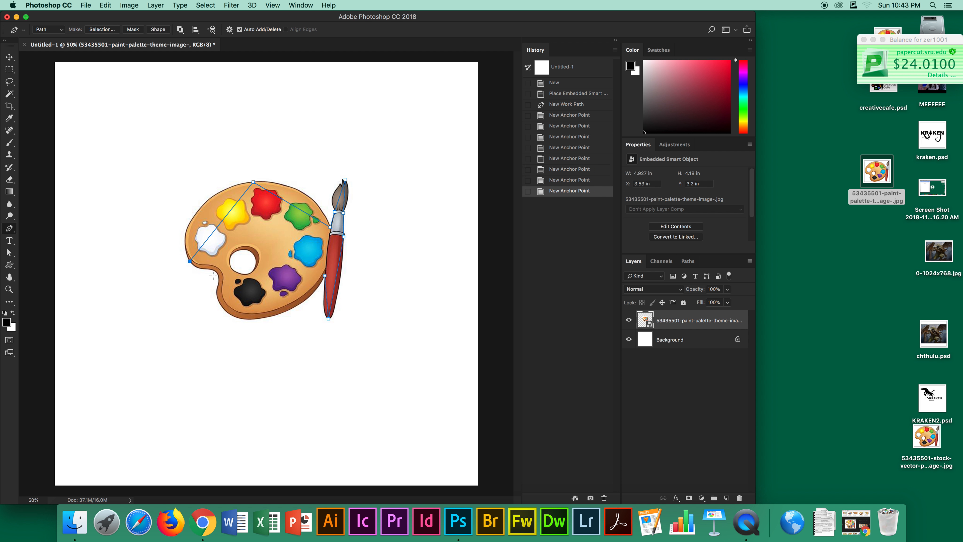
left_click(217, 273)
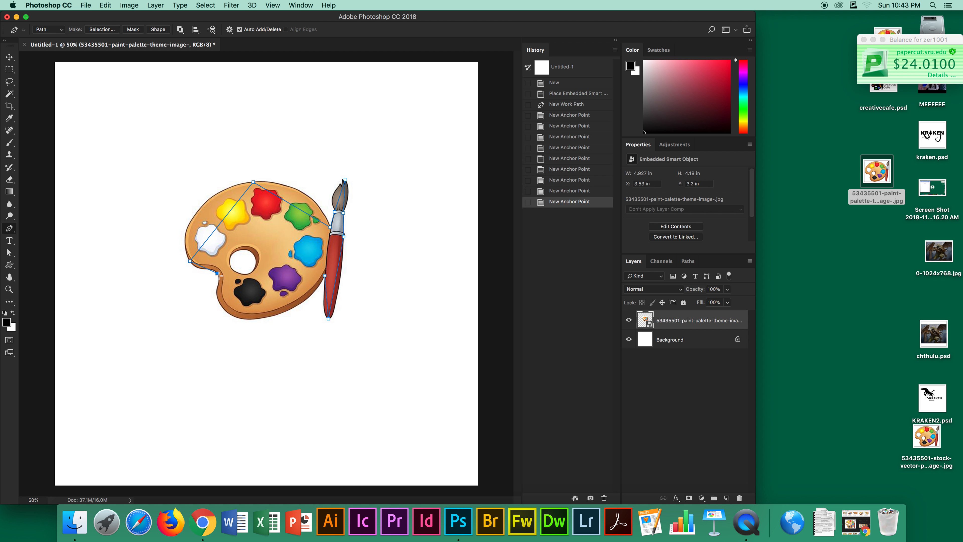
left_click(234, 316)
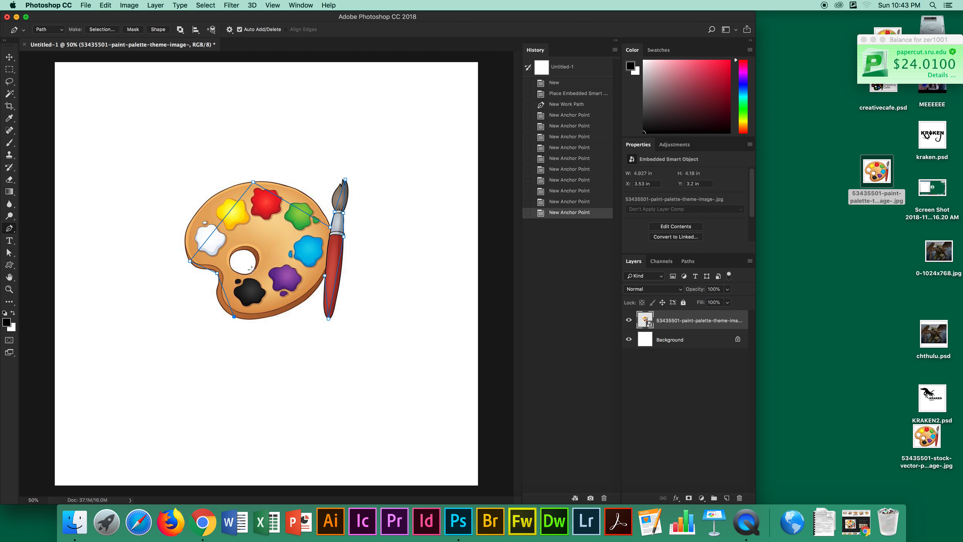
left_click(326, 280)
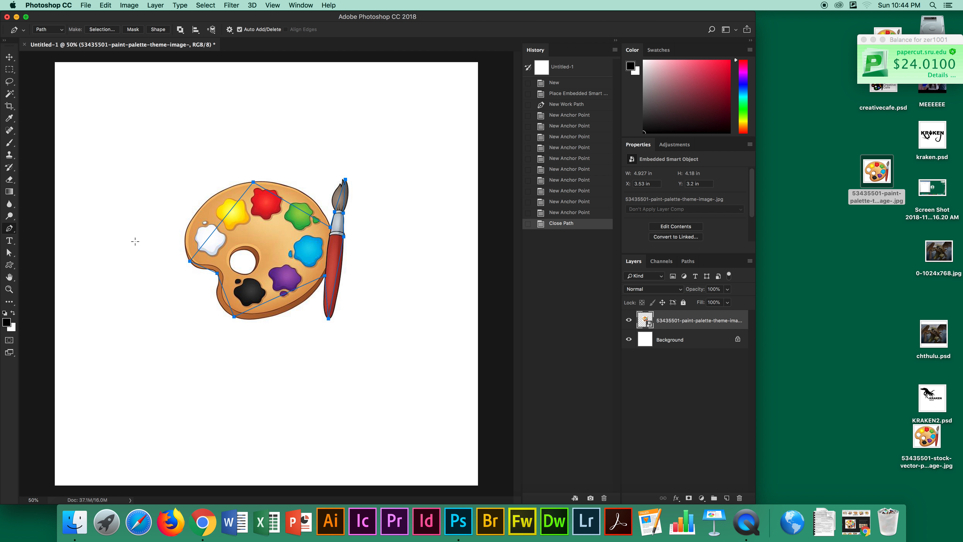
- Curve the path at the palette's lower-edge anchor with the Convert Point tool, adjusting both handles to follow the outline
left_click(10, 229)
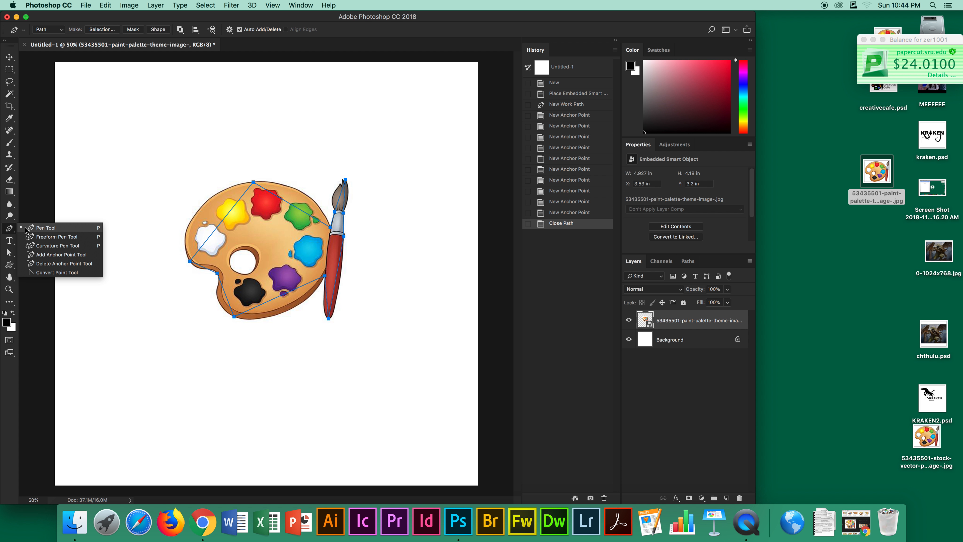
left_click(40, 272)
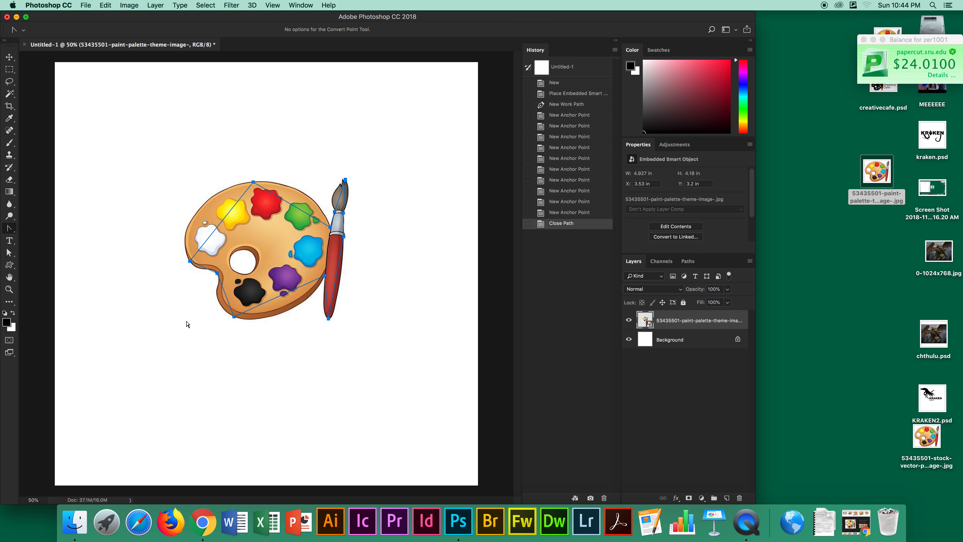
left_click(234, 316)
left_click_drag(234, 317, 267, 333)
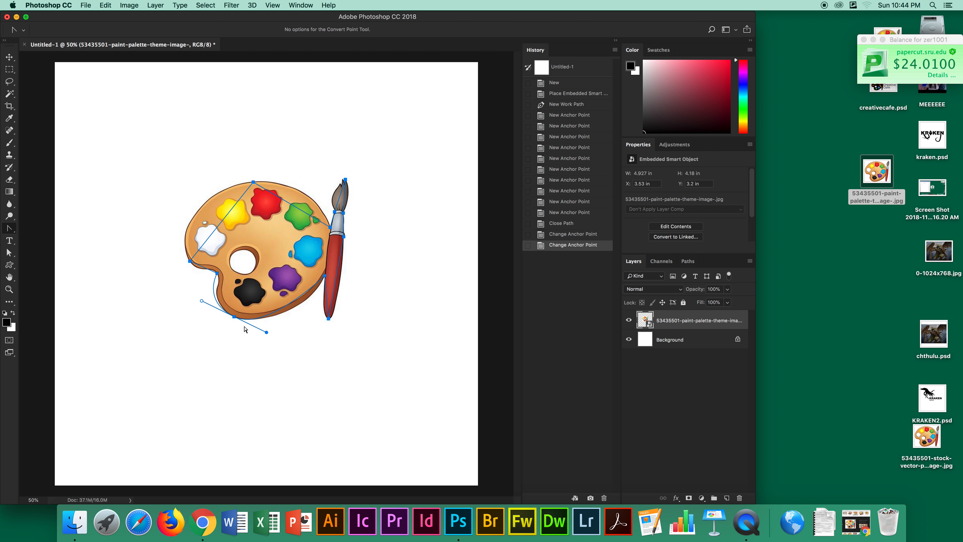
left_click_drag(201, 303, 214, 310)
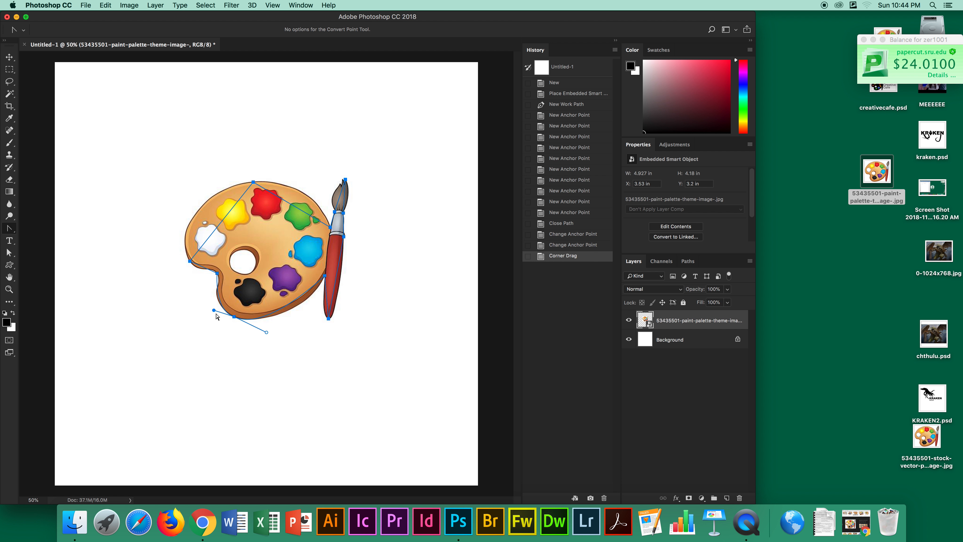
left_click_drag(267, 332, 295, 329)
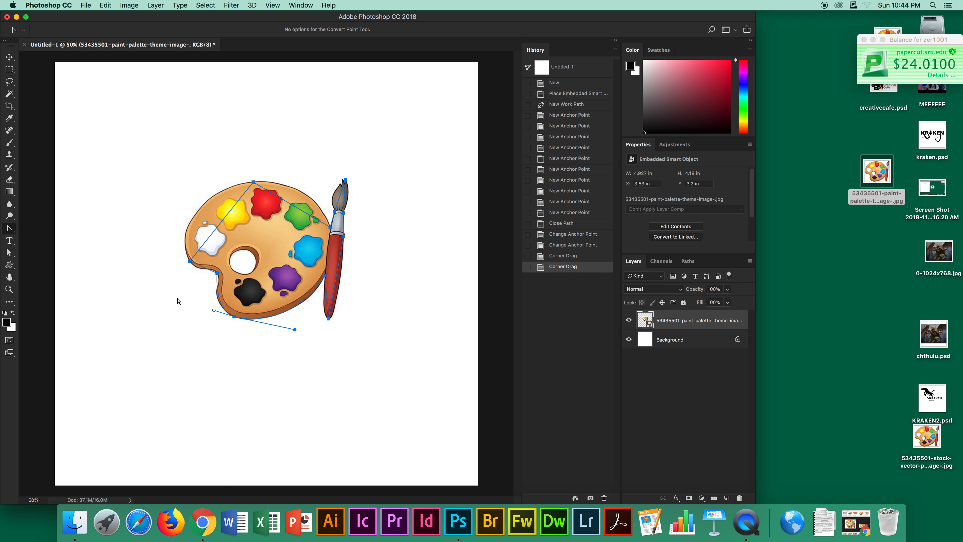
left_click_drag(213, 310, 208, 306)
- Curve the path at the notch, left-edge and top anchors to follow the palette's outline
left_click_drag(217, 273, 167, 198)
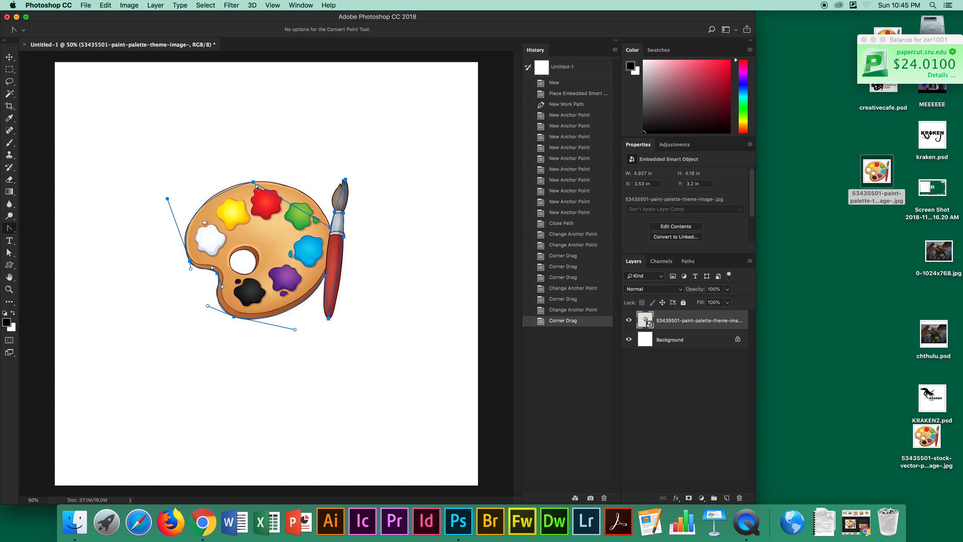
left_click_drag(253, 183, 318, 179)
- Curve the path around the paintbrush at the bristle base, bristle tip, ferrule and handle anchors
mouse_move(335, 215)
left_mouse_down()
mouse_move(318, 184)
mouse_move(345, 184)
left_mouse_up()
mouse_move(344, 177)
left_mouse_down()
mouse_move(354, 164)
mouse_move(353, 187)
left_mouse_up()
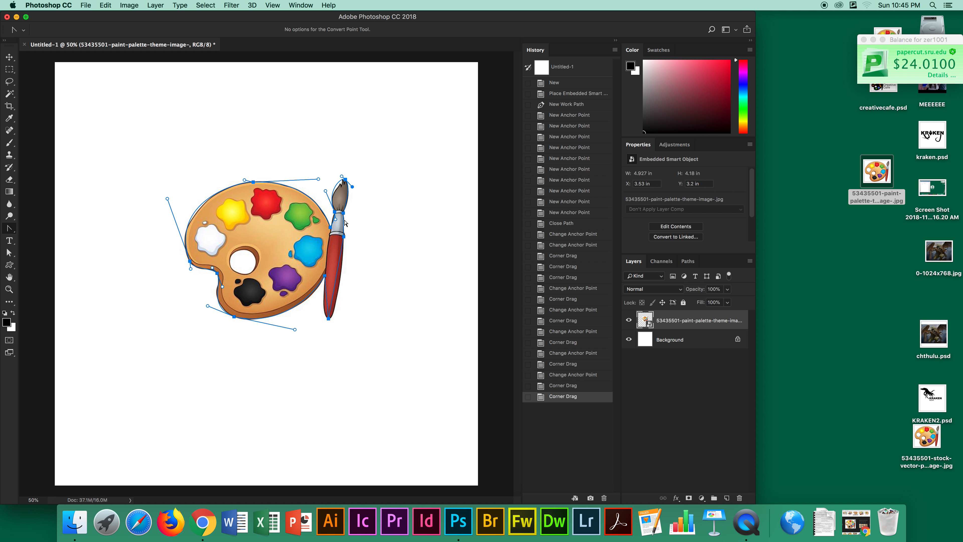
mouse_move(343, 239)
left_mouse_down()
mouse_move(352, 268)
mouse_move(325, 279)
mouse_move(320, 305)
mouse_move(334, 285)
mouse_move(321, 299)
left_mouse_up()
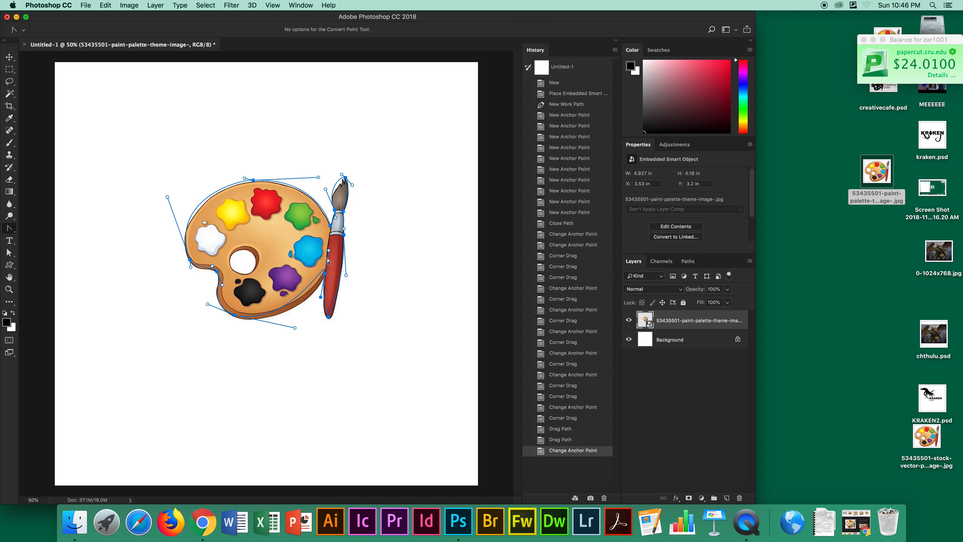
- Adjust the curve handle where the brush handle meets the palette, and delete the anchor point at the bristle base
mouse_move(329, 251)
left_mouse_down()
mouse_move(299, 290)
mouse_move(319, 293)
left_mouse_up()
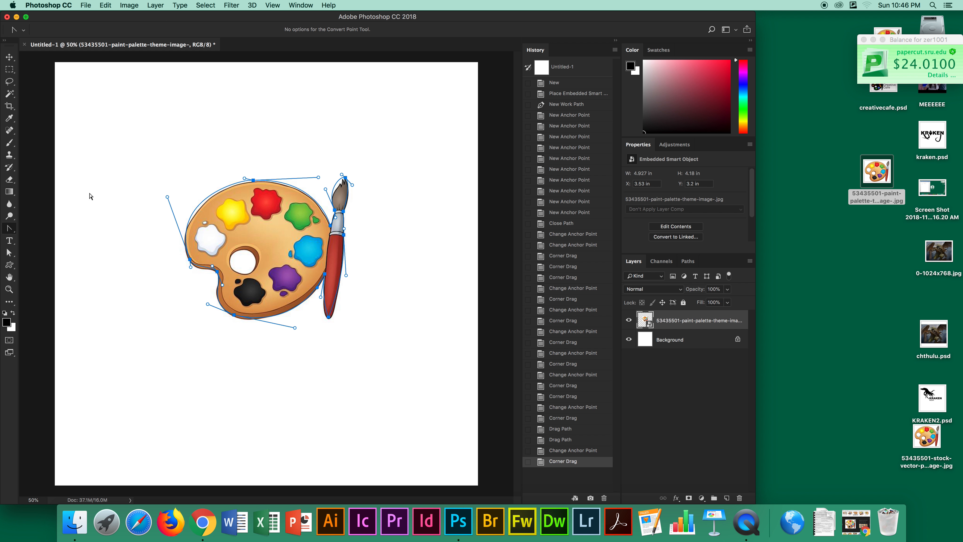
left_click(10, 228)
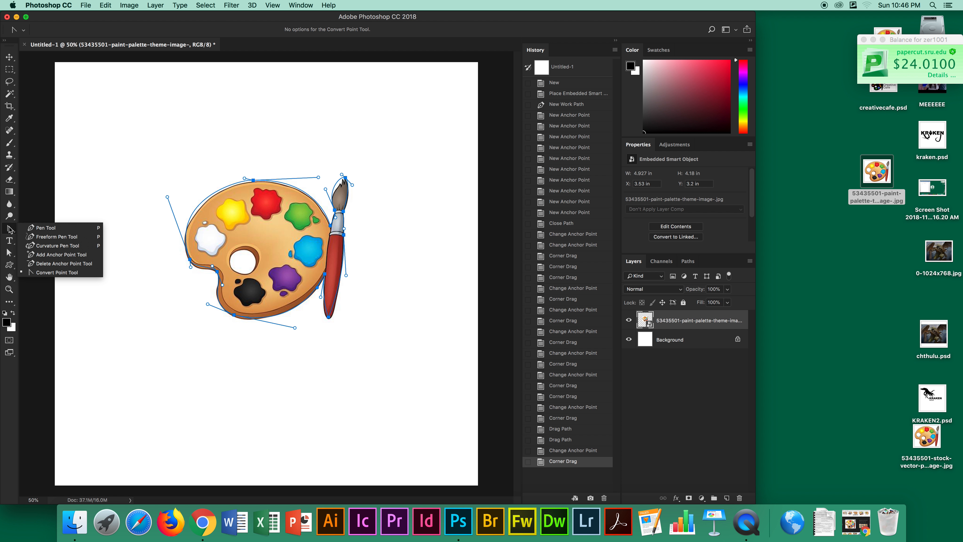
left_click(57, 263)
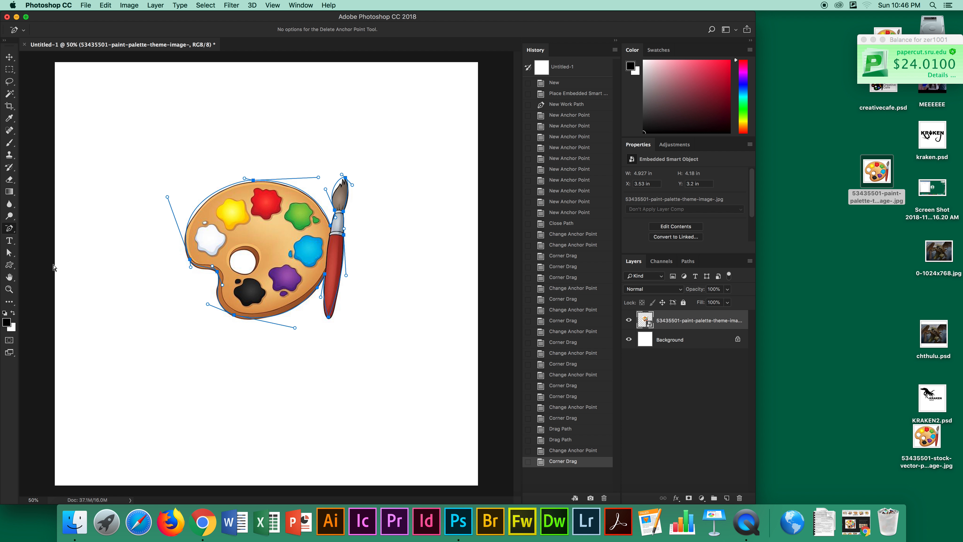
left_click(335, 213)
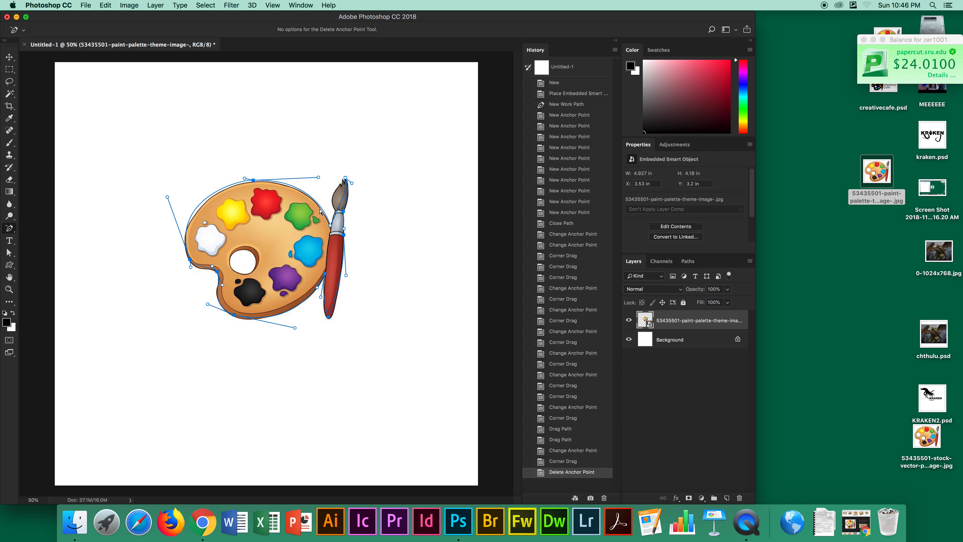
- Add a new anchor point to the path on the paintbrush's bristle segment
left_click(17, 230)
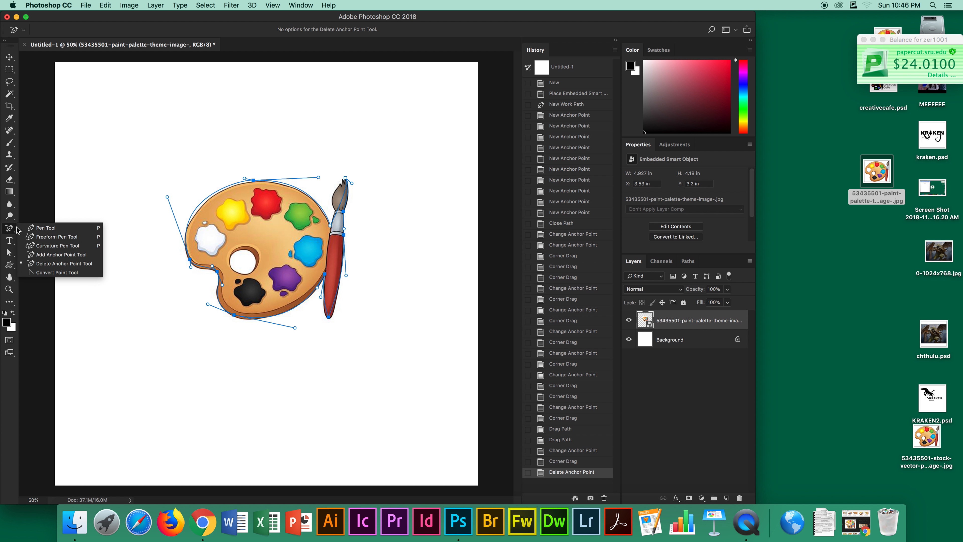
left_click(75, 255)
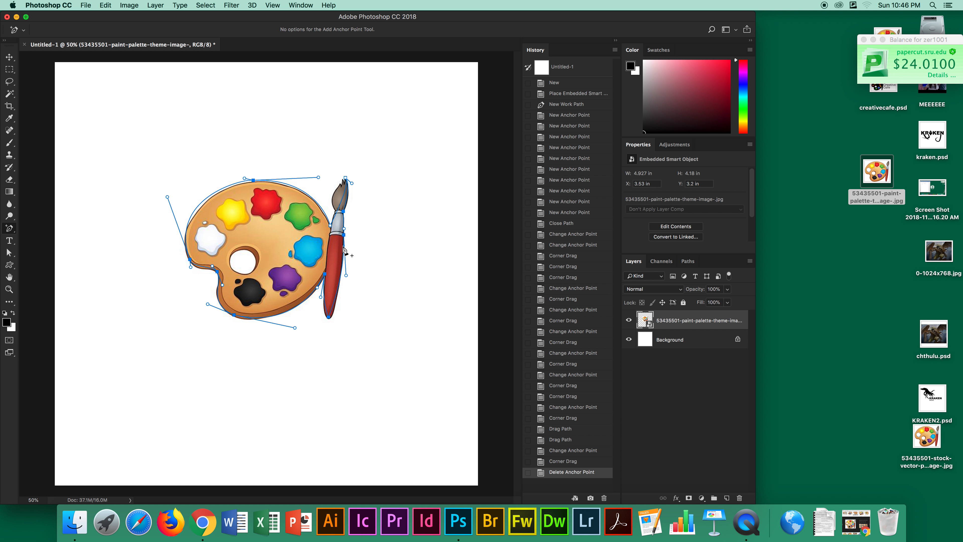
left_click(339, 214)
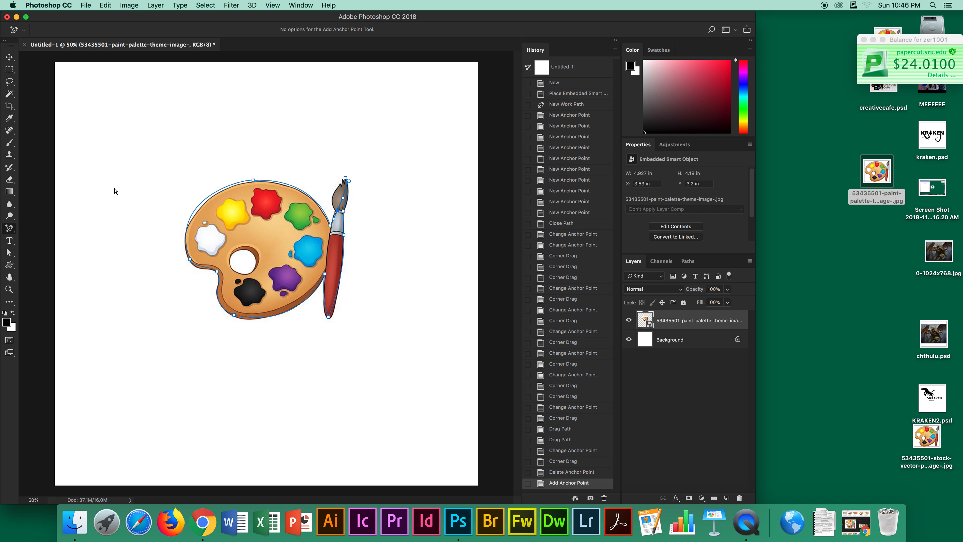
- Reposition the bristle anchor, its curve handles and the brush handle's end anchor with the Direct Selection tool to follow the outline
left_click(8, 254)
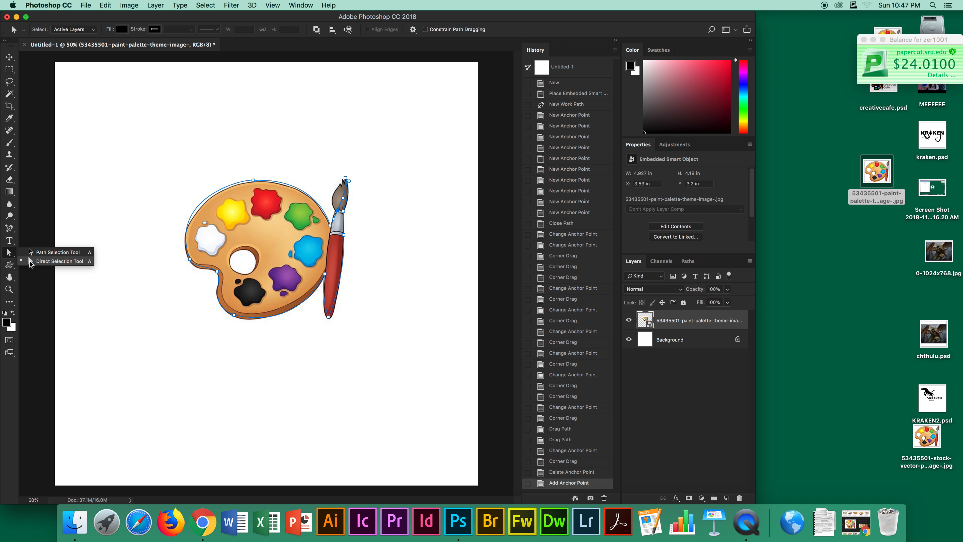
left_click(40, 261)
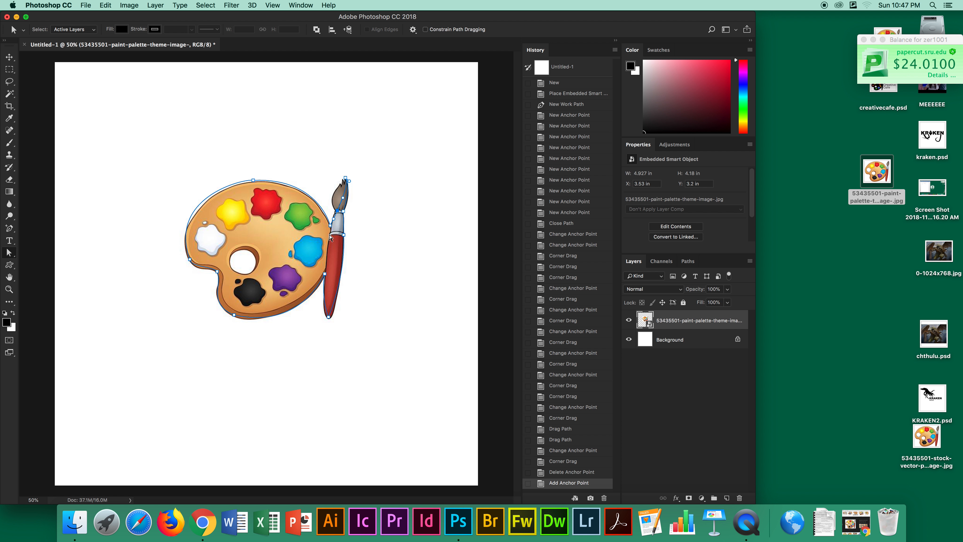
mouse_move(337, 215)
left_mouse_down()
mouse_move(334, 194)
mouse_move(322, 198)
mouse_move(329, 230)
mouse_move(339, 211)
mouse_move(326, 194)
left_mouse_up()
left_click_drag(328, 318, 329, 324)
left_click(11, 253)
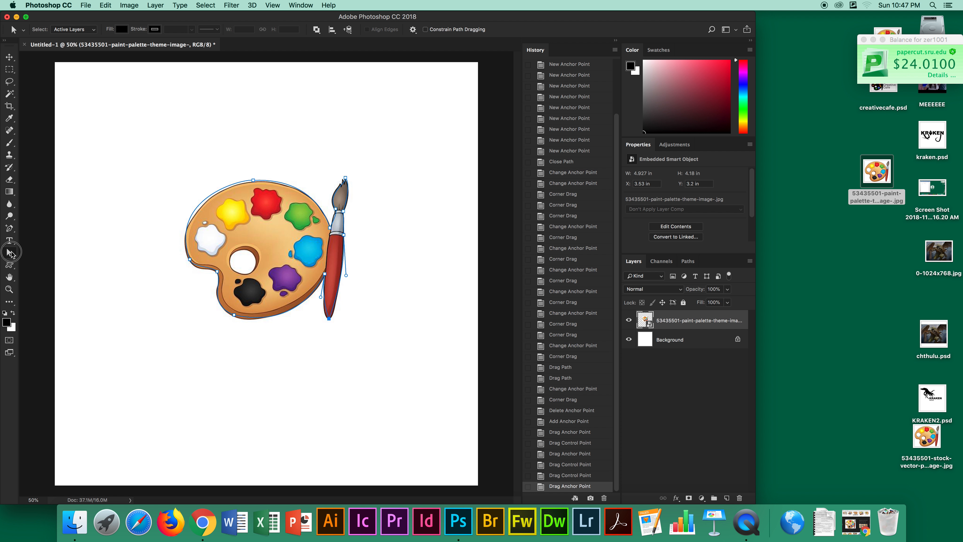
- Round the path at the lower end of the brush handle with the Convert Point tool
left_click(10, 231)
left_click_drag(9, 231, 39, 272)
left_click_drag(329, 319, 332, 322)
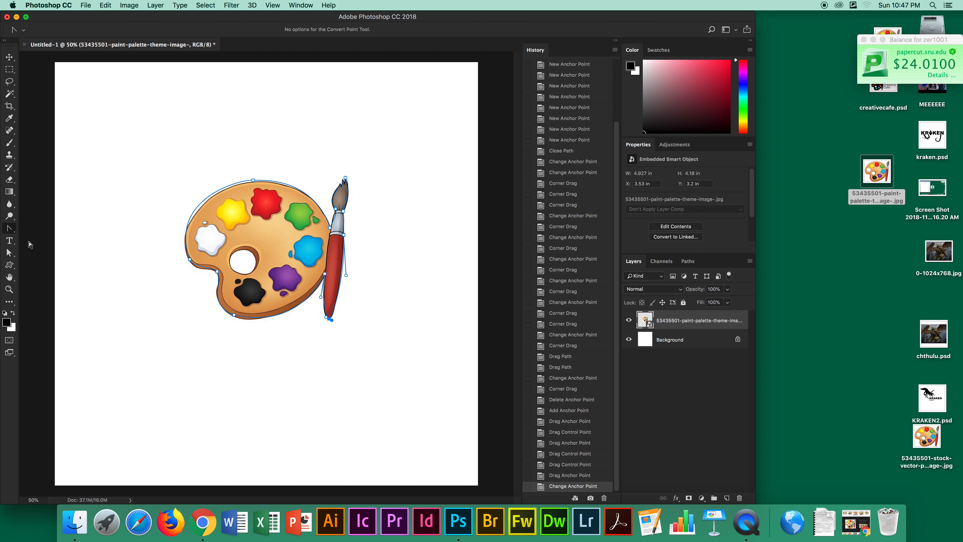
- Activate the Custom Shape tool and define the traced path as a custom shape named "Paint Palette"
left_click(12, 266)
left_click(13, 267)
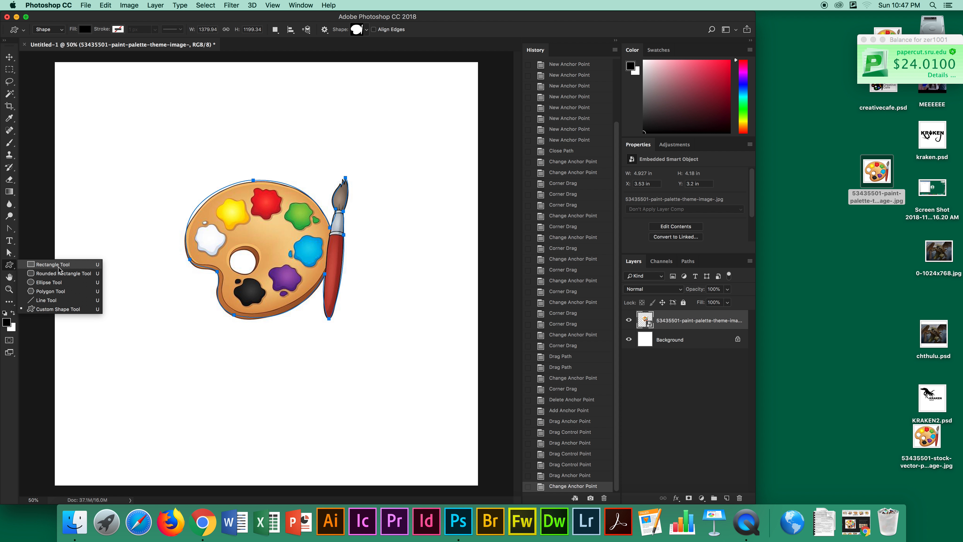
left_click(81, 309)
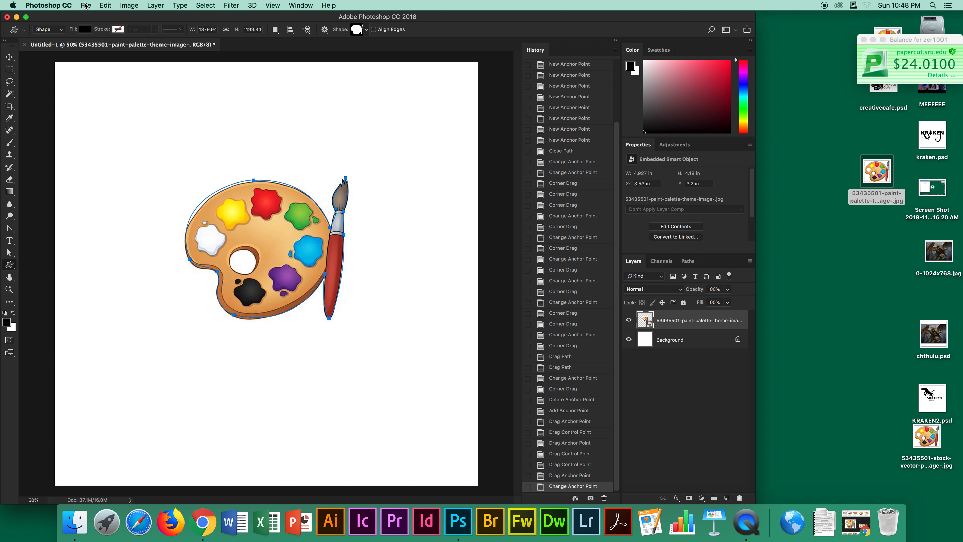
left_click(105, 5)
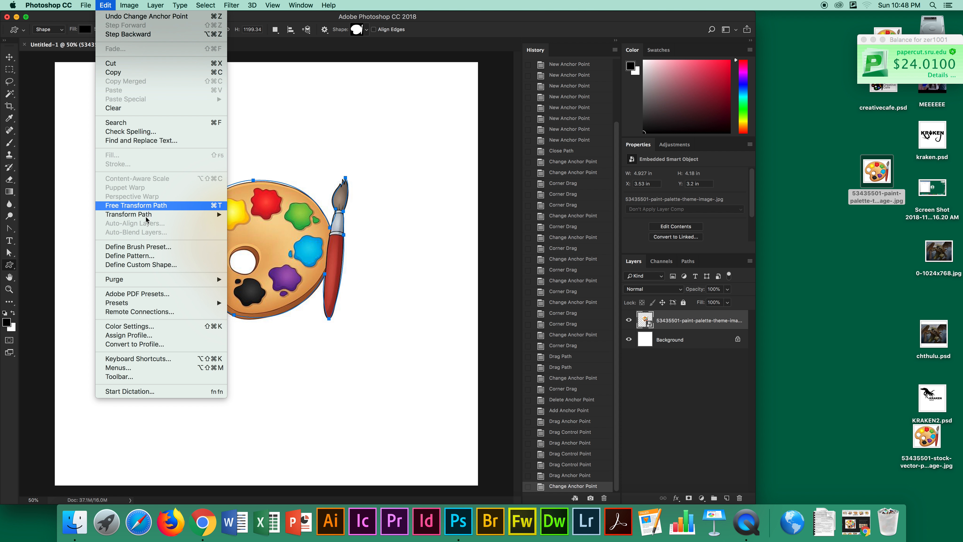
left_click(160, 267)
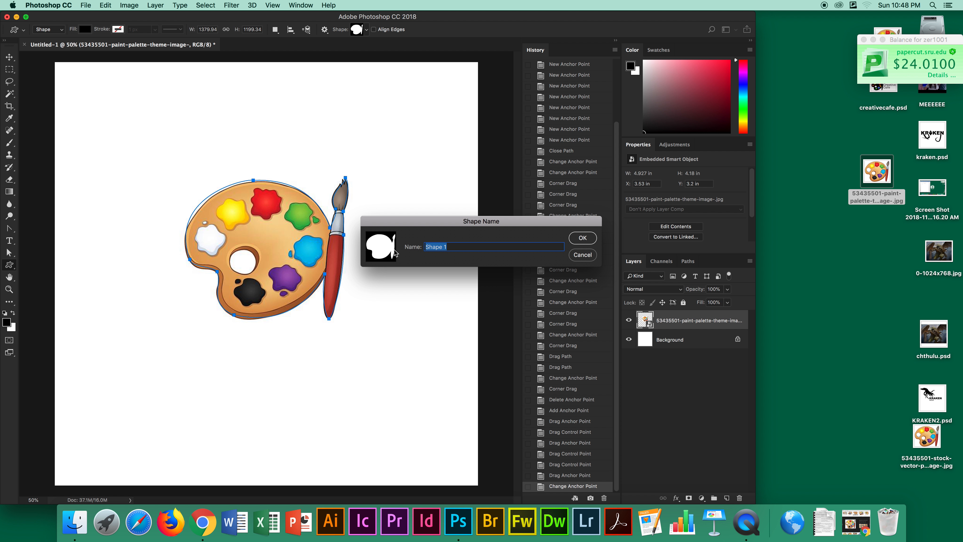
type("Paint Palette")
left_click(583, 241)
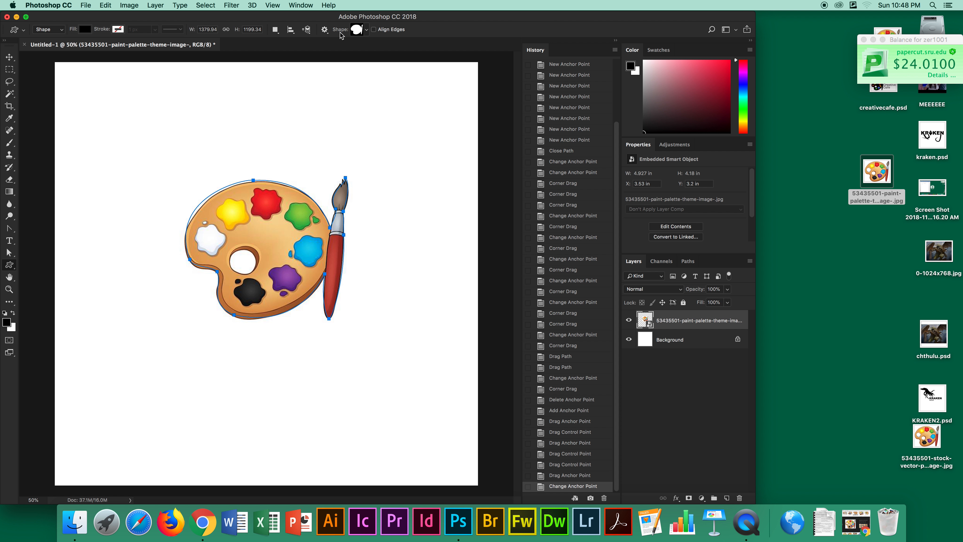
- Draw the newly defined palette shape, about 1070 by 753 px, in the empty area above and left of the image
left_click(366, 30)
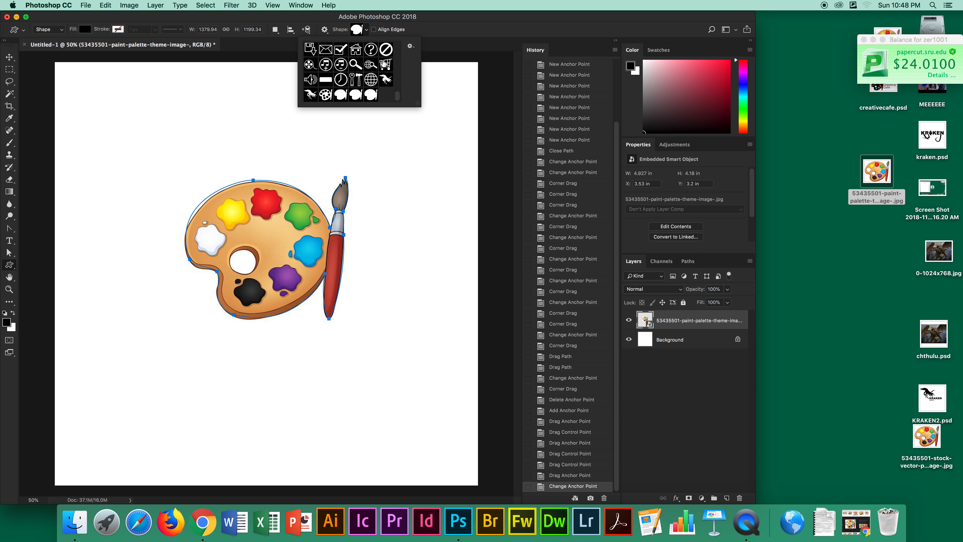
mouse_move(397, 95)
left_mouse_down()
mouse_move(401, 42)
mouse_move(397, 114)
left_mouse_up()
left_click(371, 96)
left_click_drag(84, 91, 211, 180)
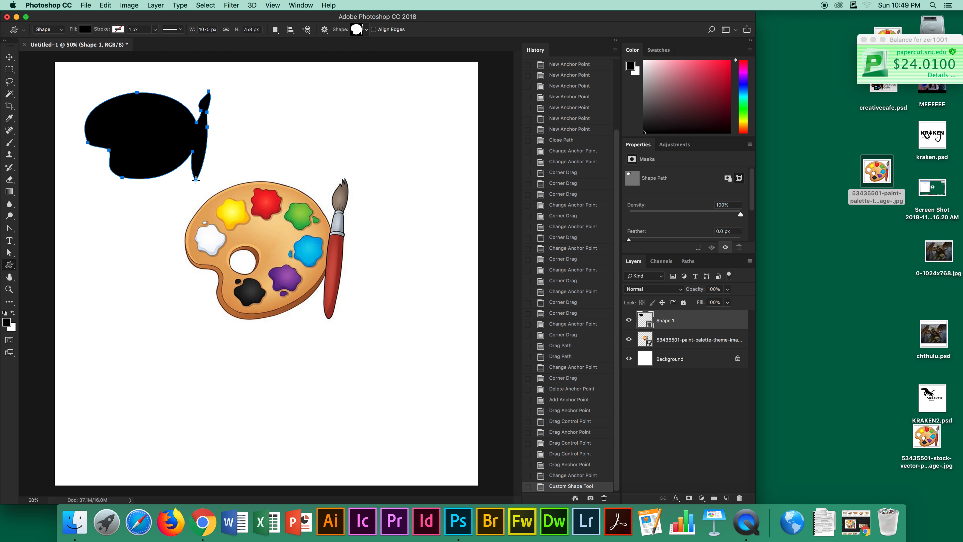